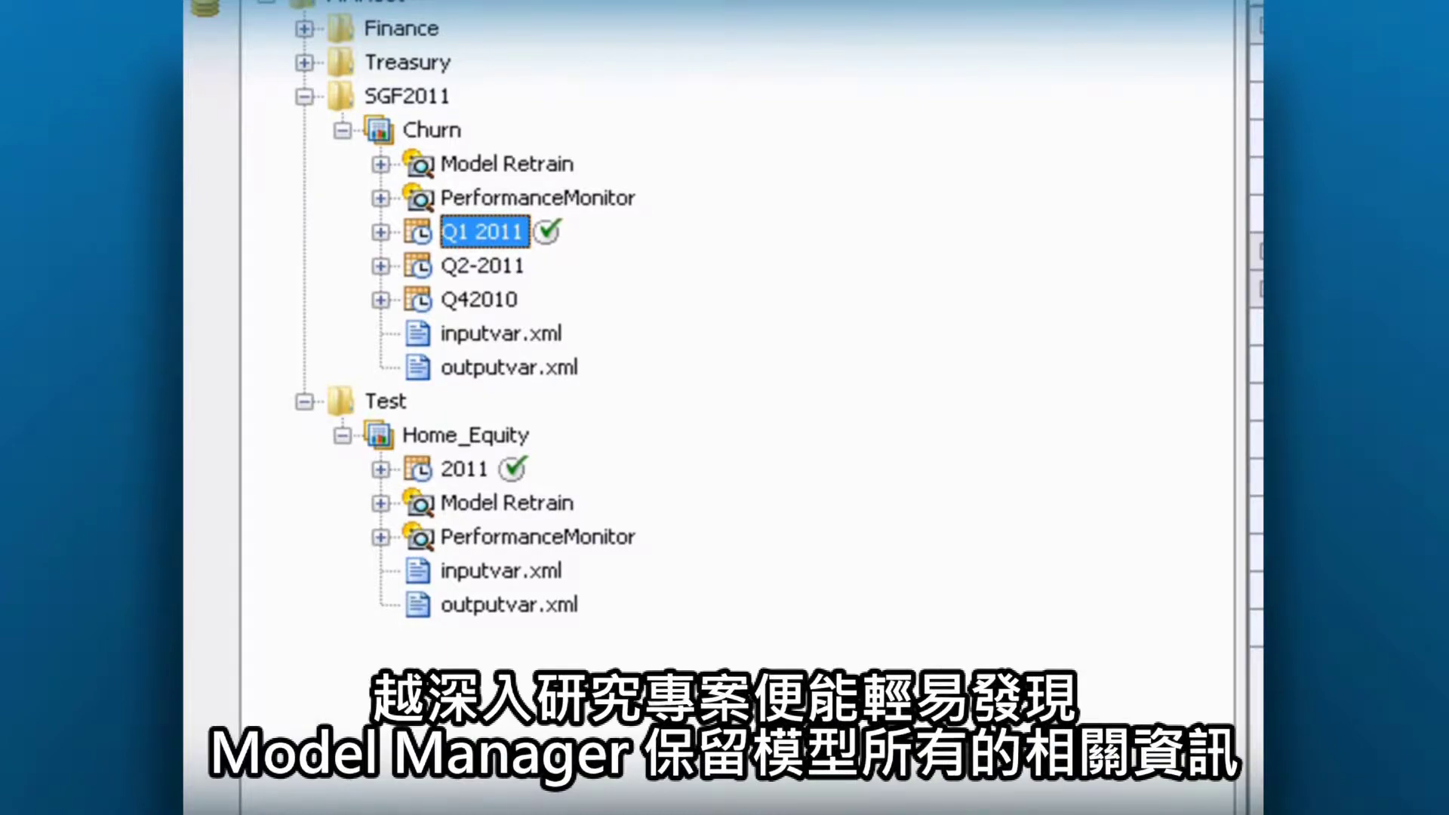
Review the Churn project's properties and input variables, then expand its Q1 2011 version.
{"action": "left_click", "coordinate": [412, 130]}
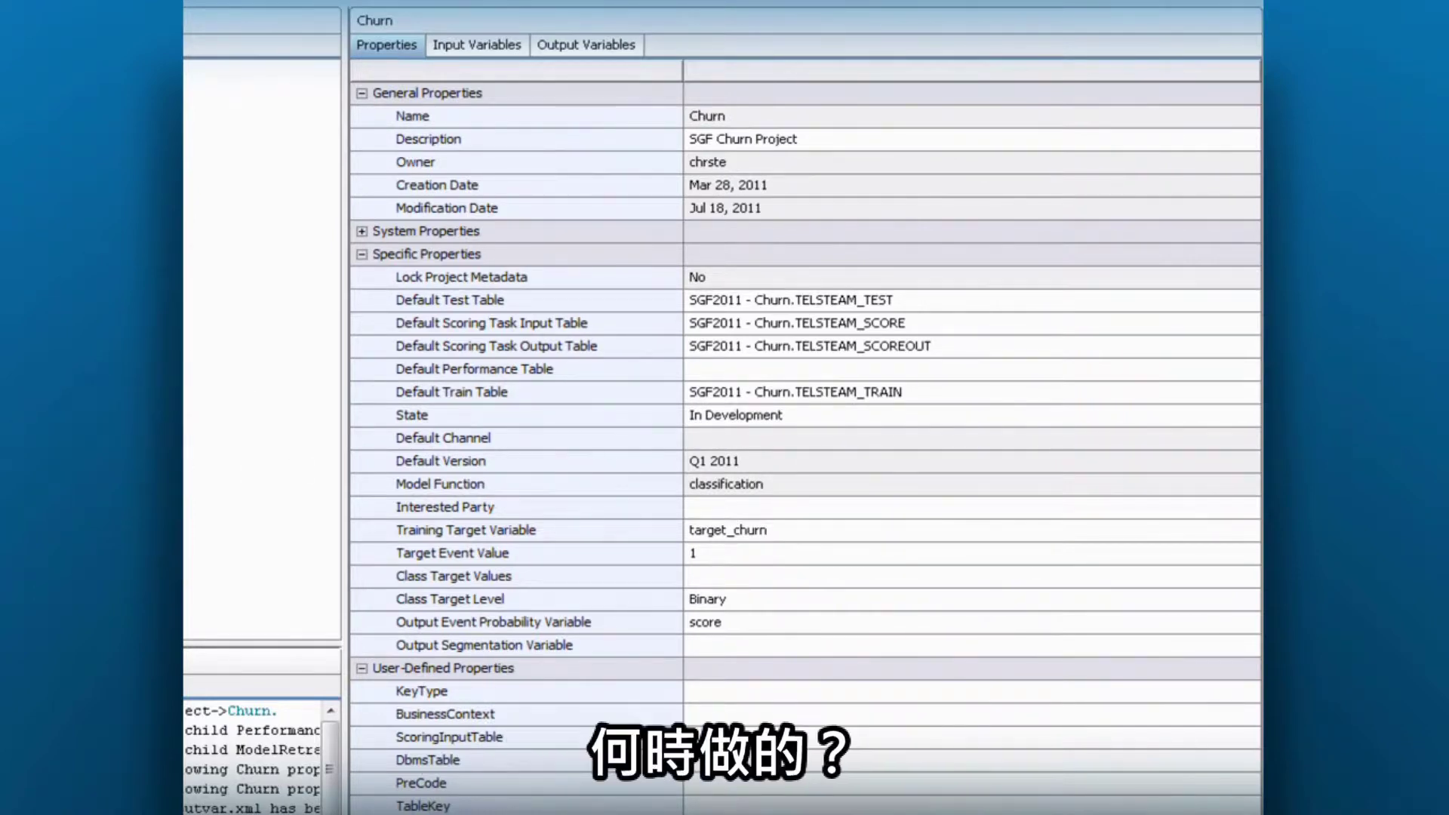
{"action": "left_click", "coordinate": [491, 45]}
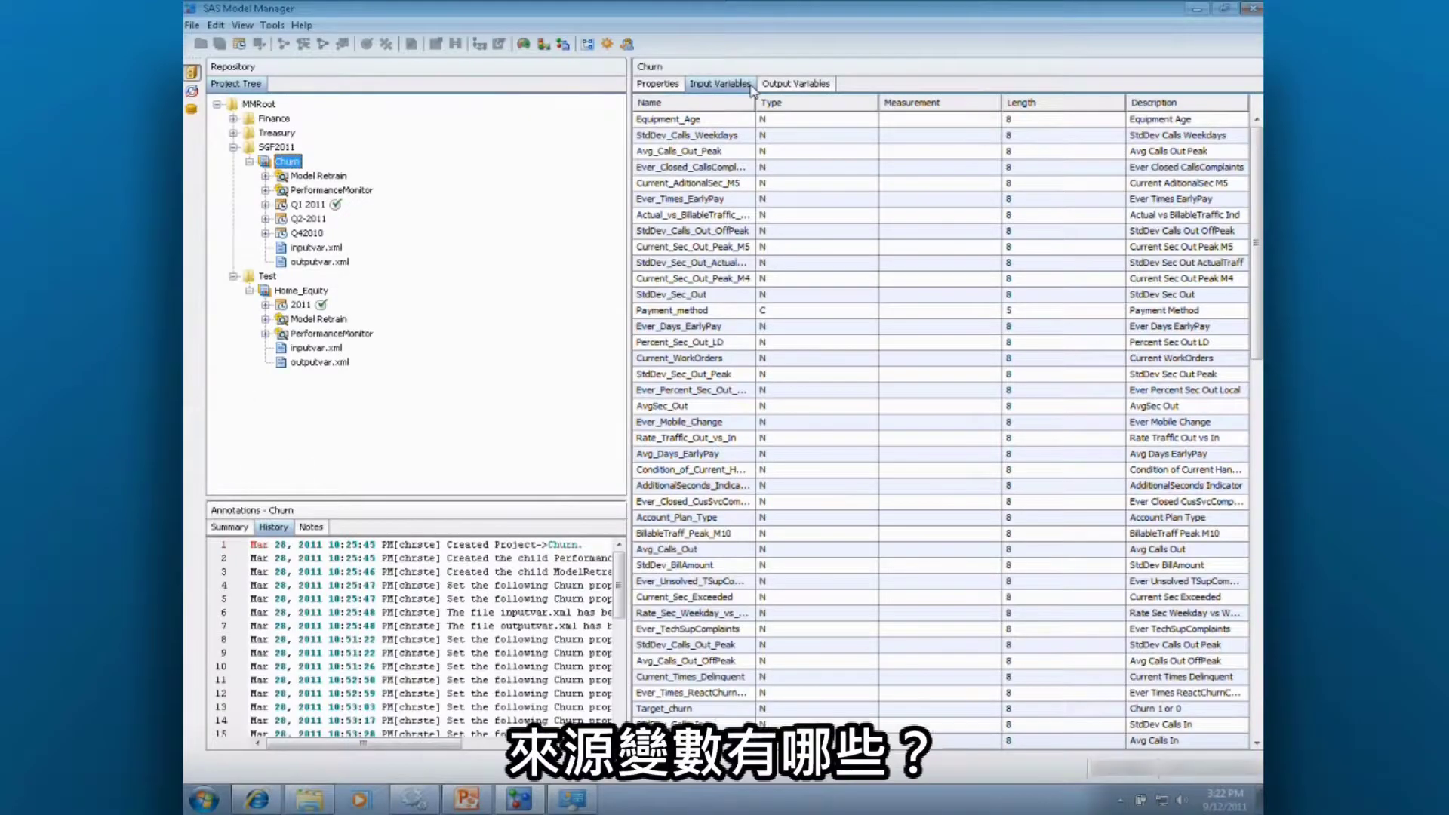
{"action": "left_click", "coordinate": [657, 83]}
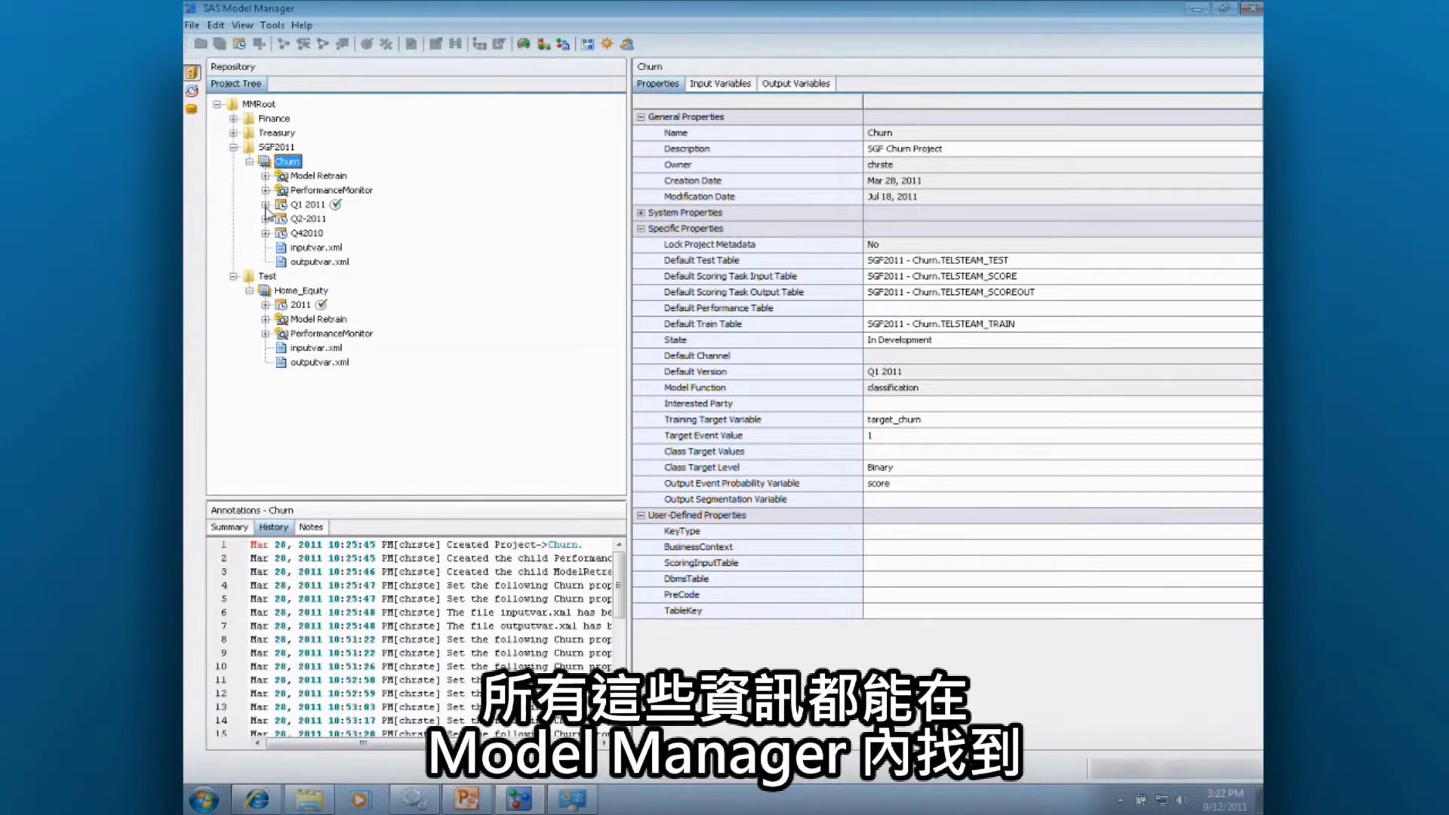
{"action": "left_click", "coordinate": [265, 205]}
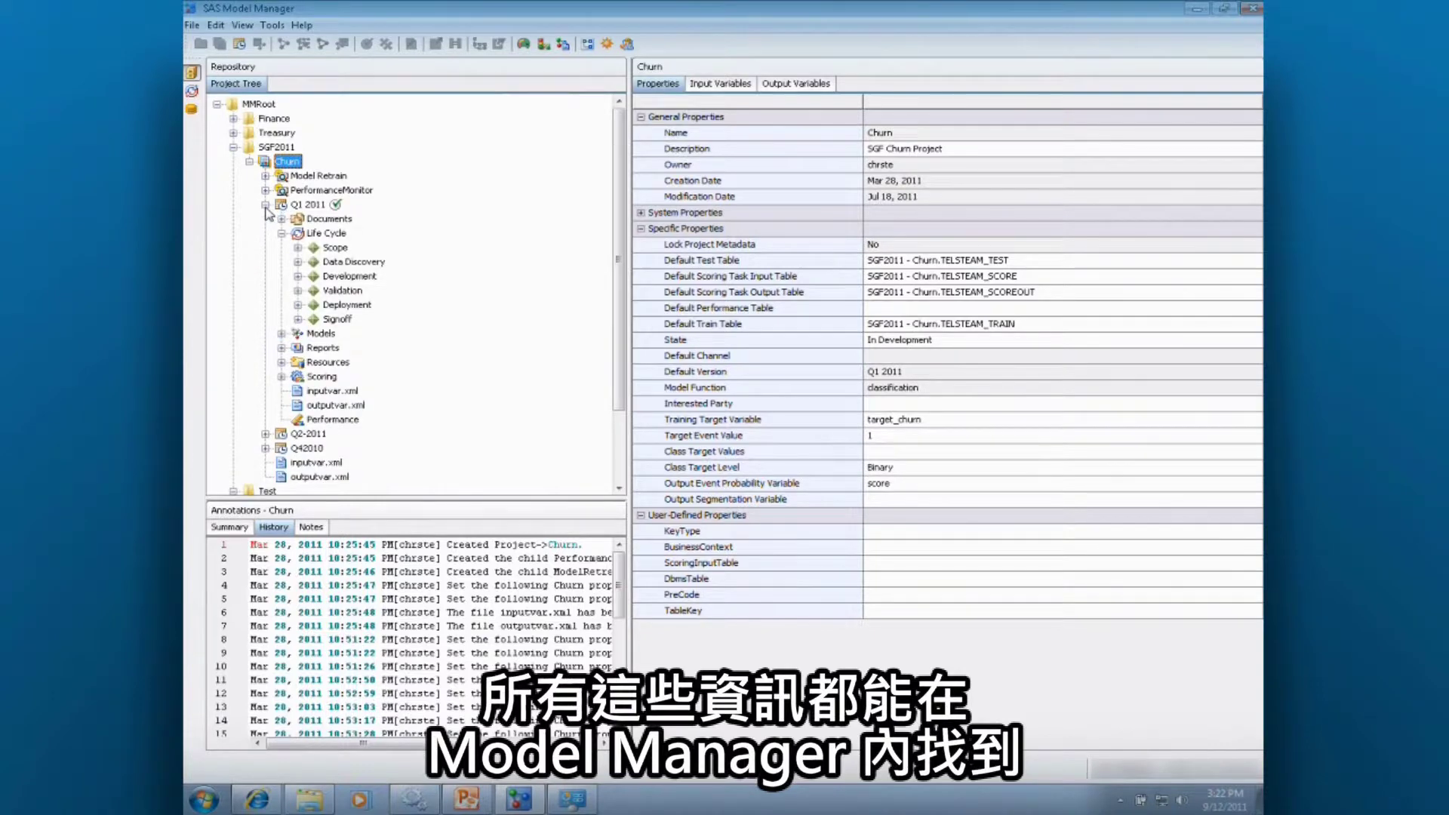
Open Q1 2011 Performance and show the Lift chart comparing Baseline with Jan 2011.
{"action": "left_click", "coordinate": [333, 419]}
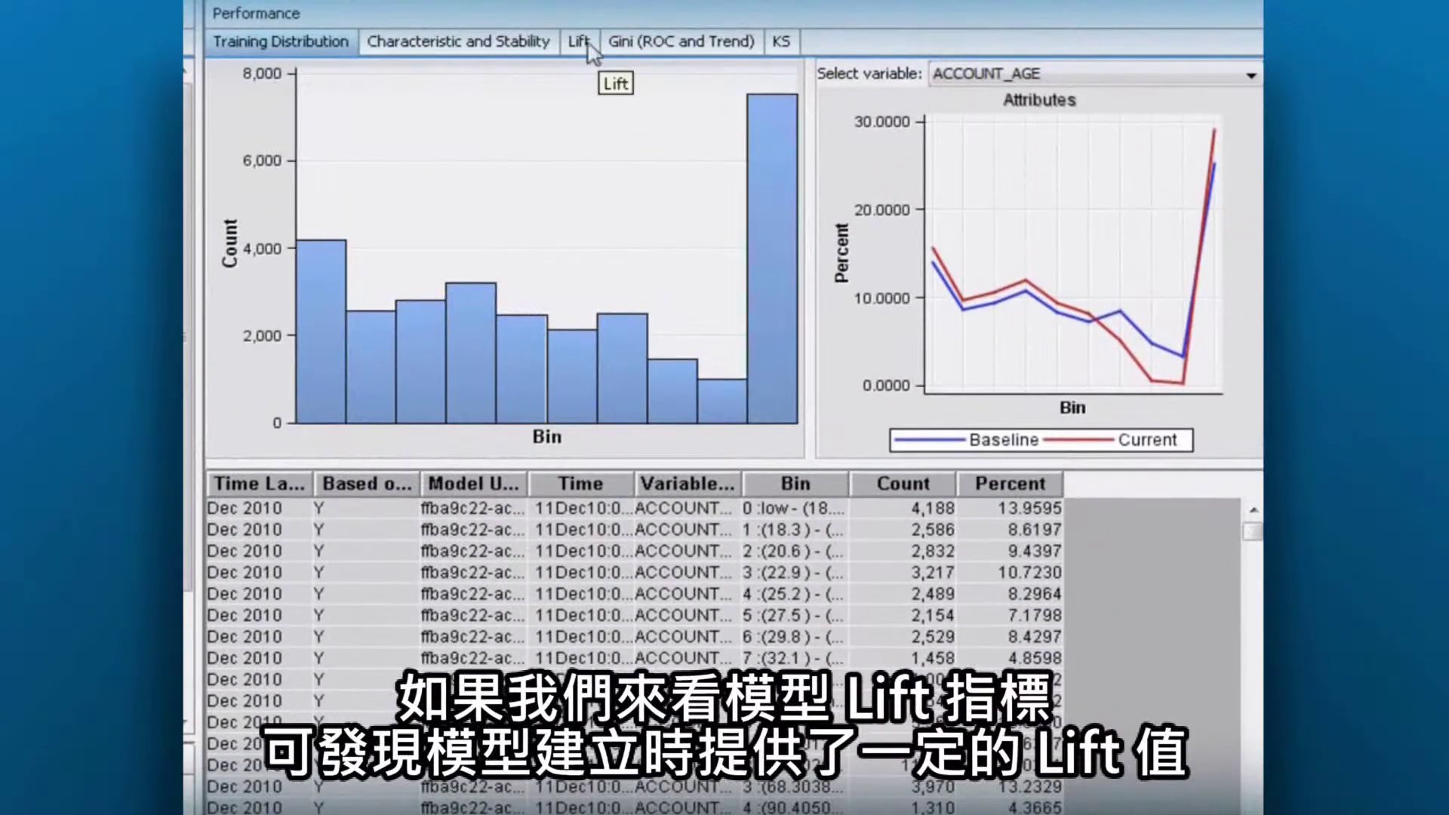
{"action": "left_click", "coordinate": [586, 43]}
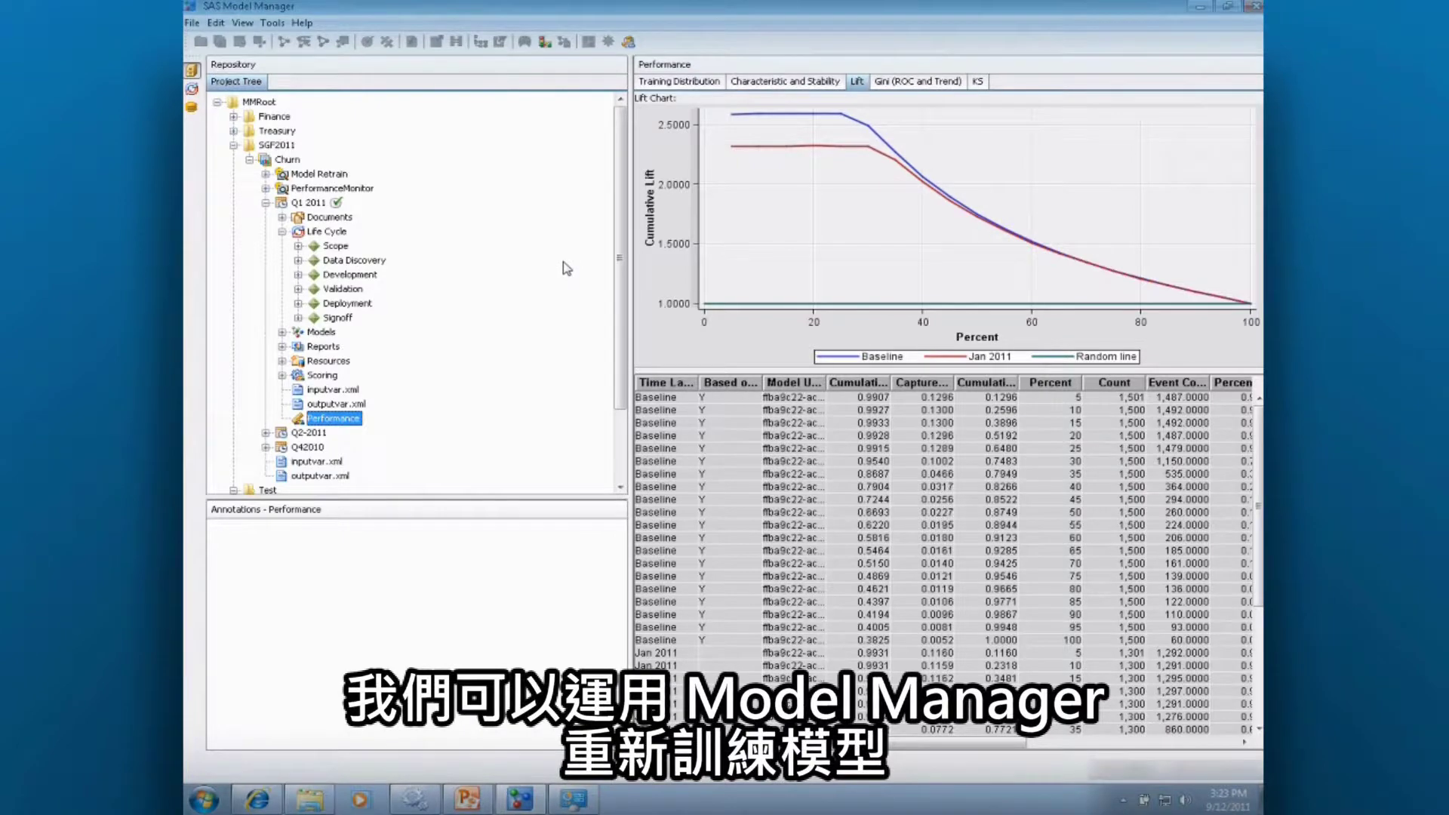
Define a model retrain task on the Churn project with Ensemble Churn selected for retraining.
{"action": "left_click", "coordinate": [288, 160]}
{"action": "right_click", "coordinate": [288, 160]}
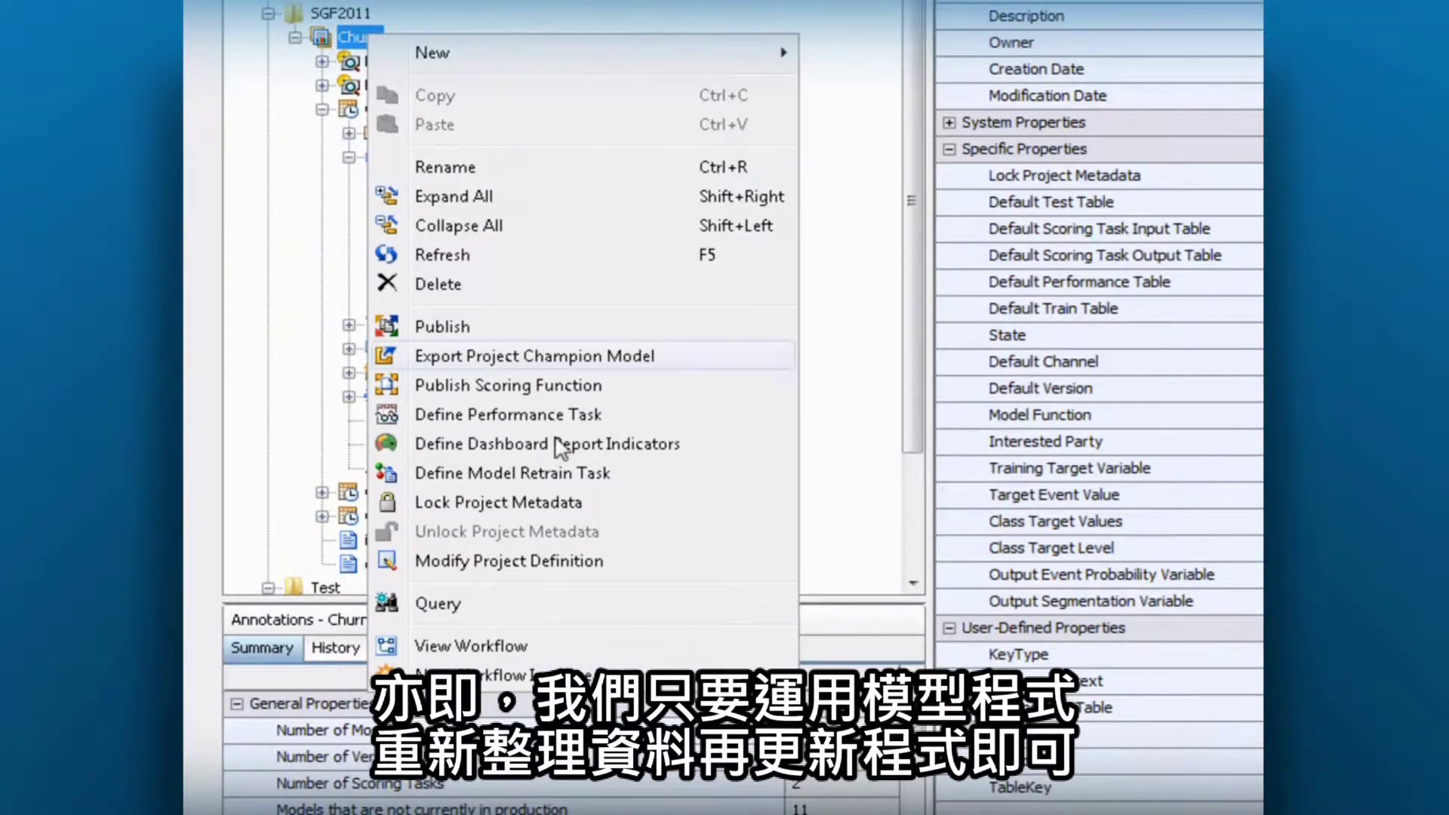
{"action": "left_click", "coordinate": [674, 480]}
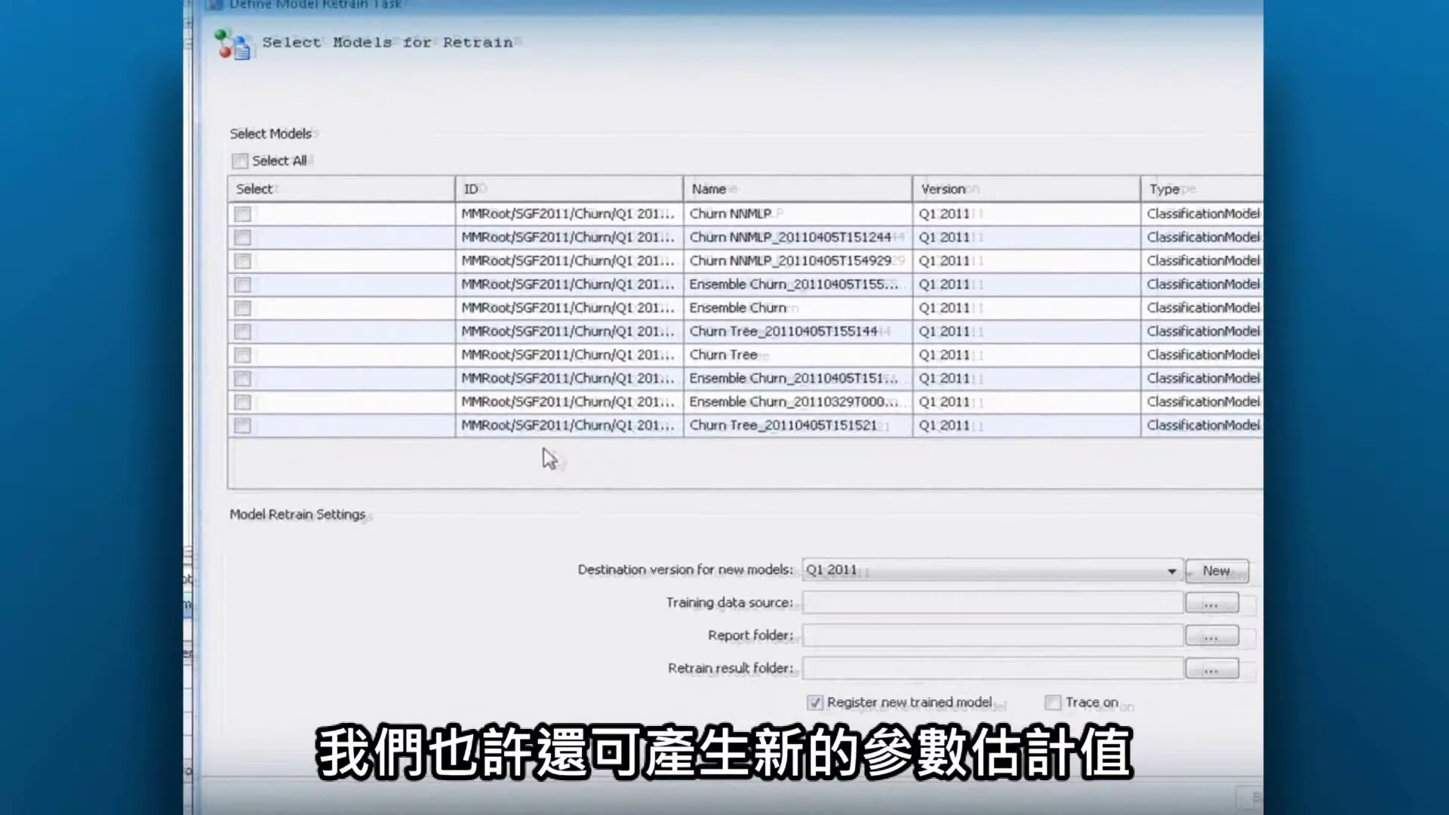
{"action": "left_click", "coordinate": [232, 308]}
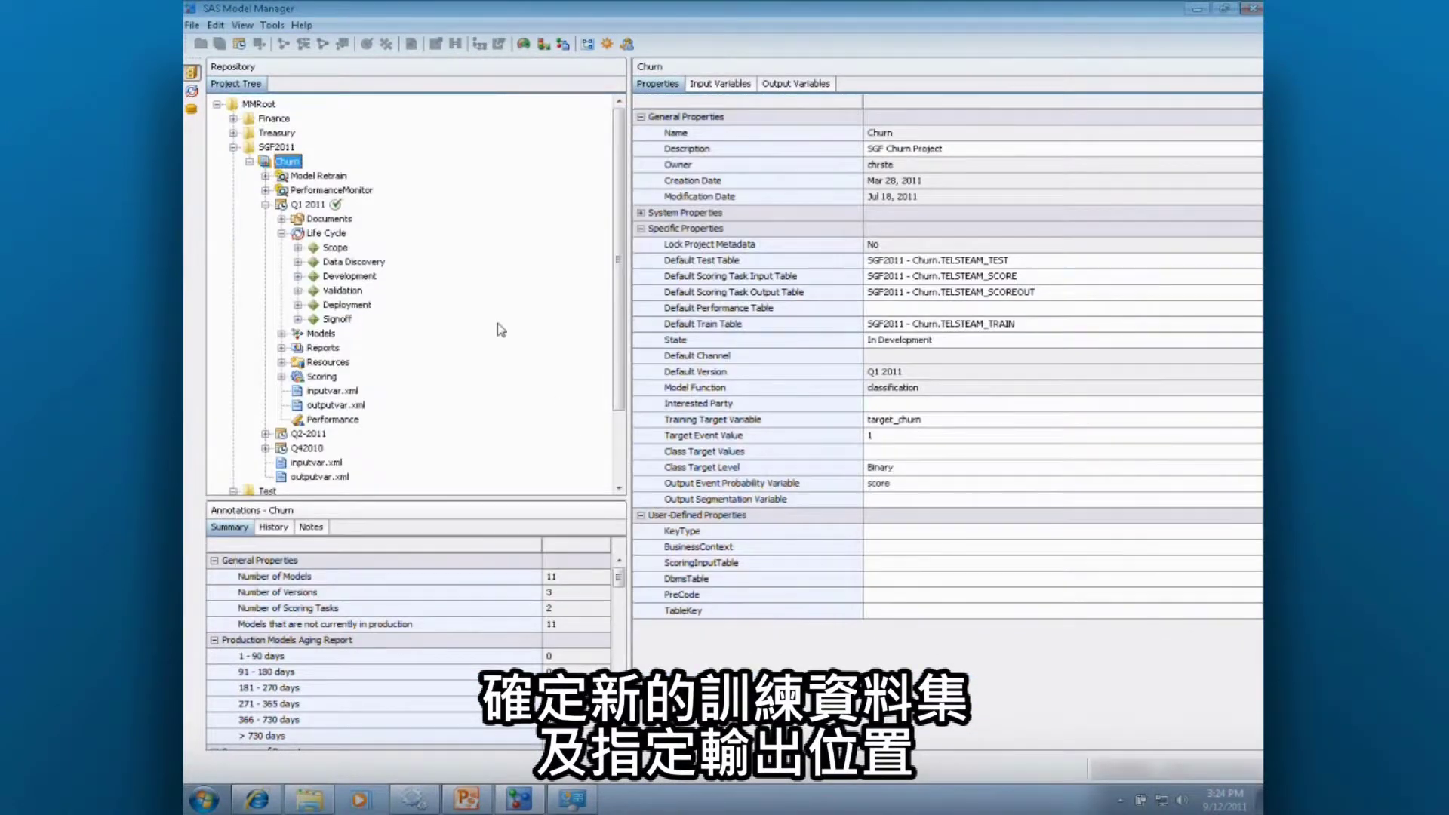
Inspect Ensemble Churn and Ensemble Churn_20110405T155018, then view the Models folder's properties and history.
{"action": "left_click", "coordinate": [280, 334]}
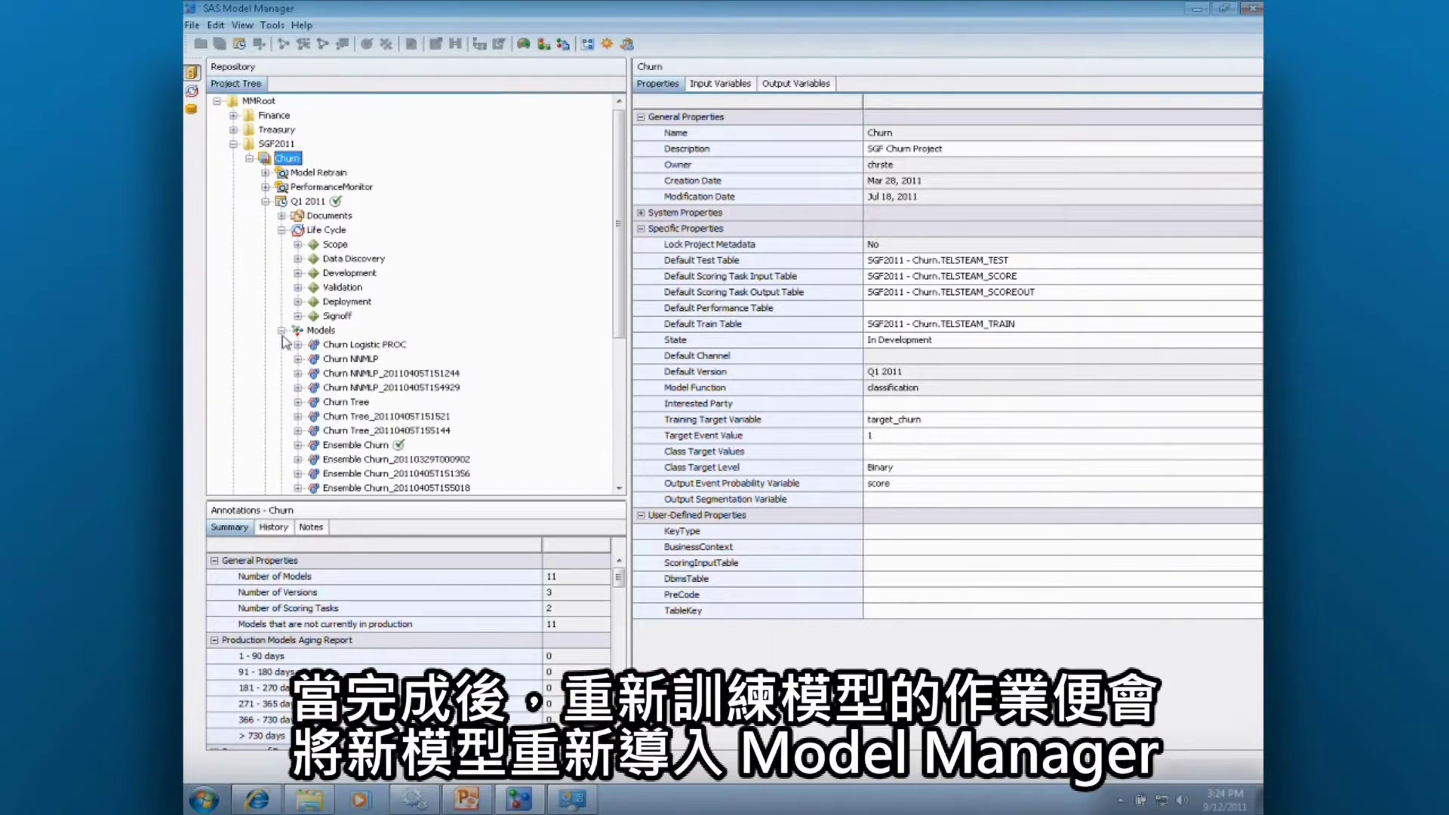
{"action": "left_click", "coordinate": [355, 446]}
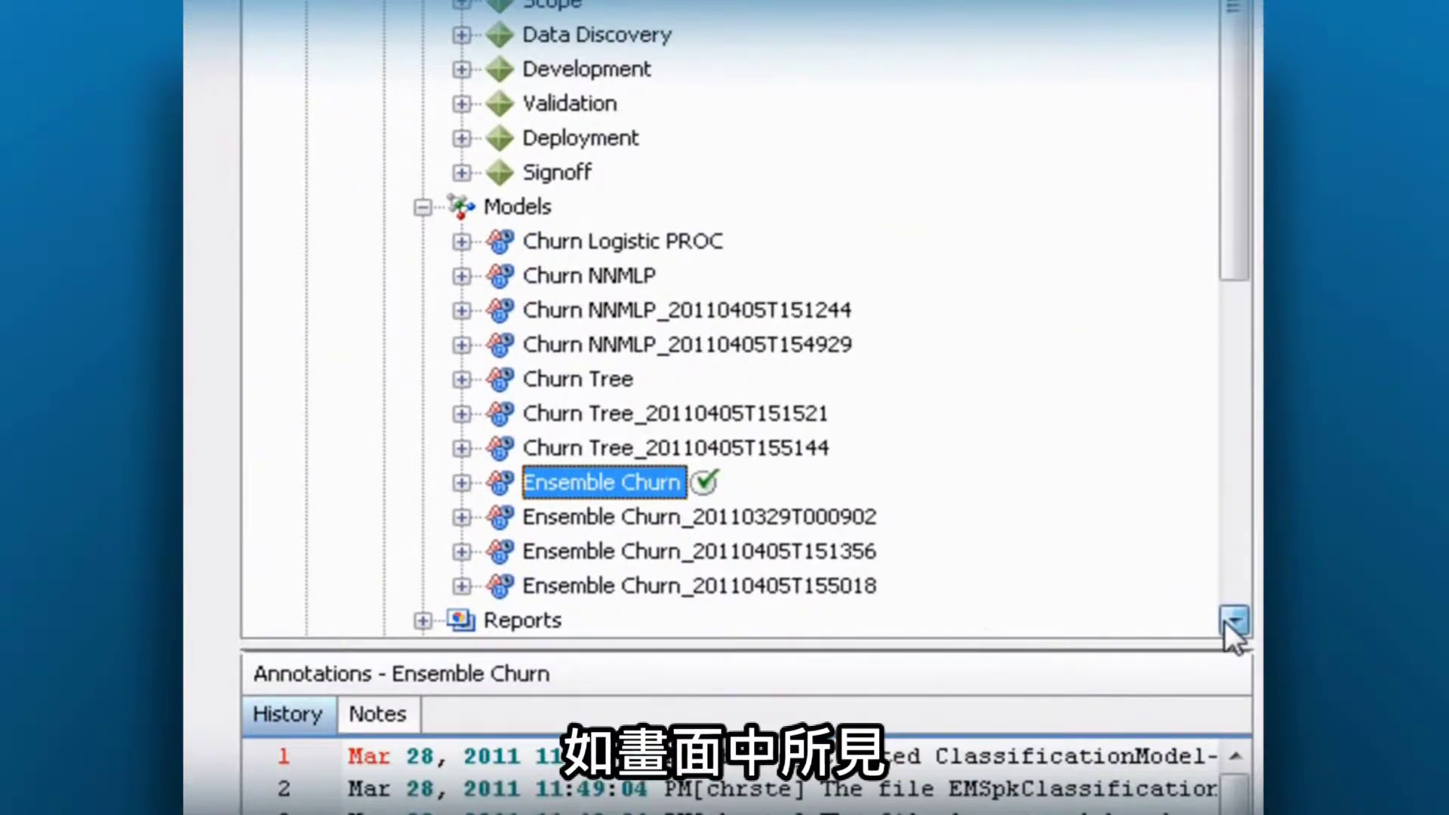
{"action": "left_click", "coordinate": [1226, 621]}
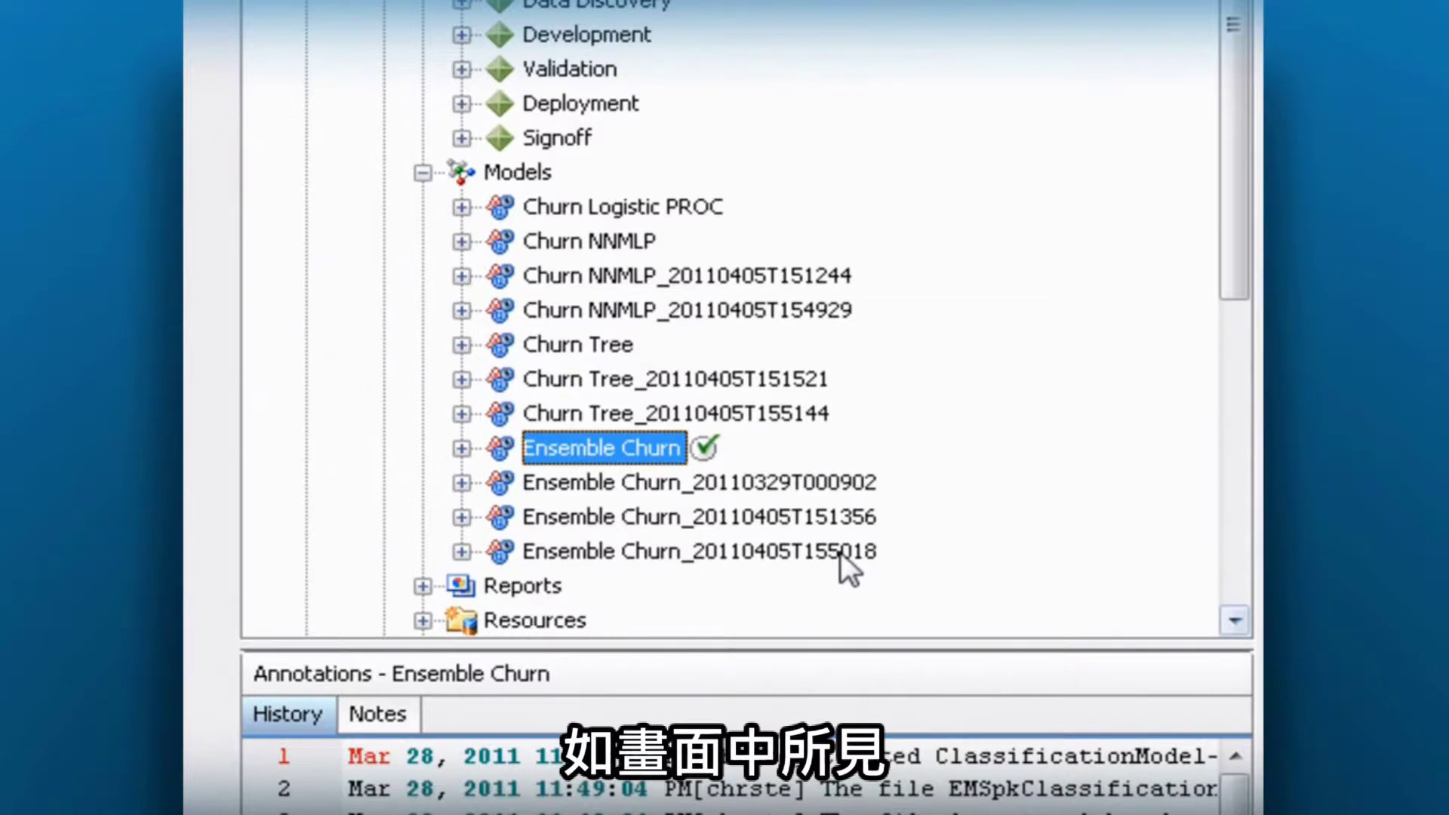
{"action": "left_click", "coordinate": [840, 551]}
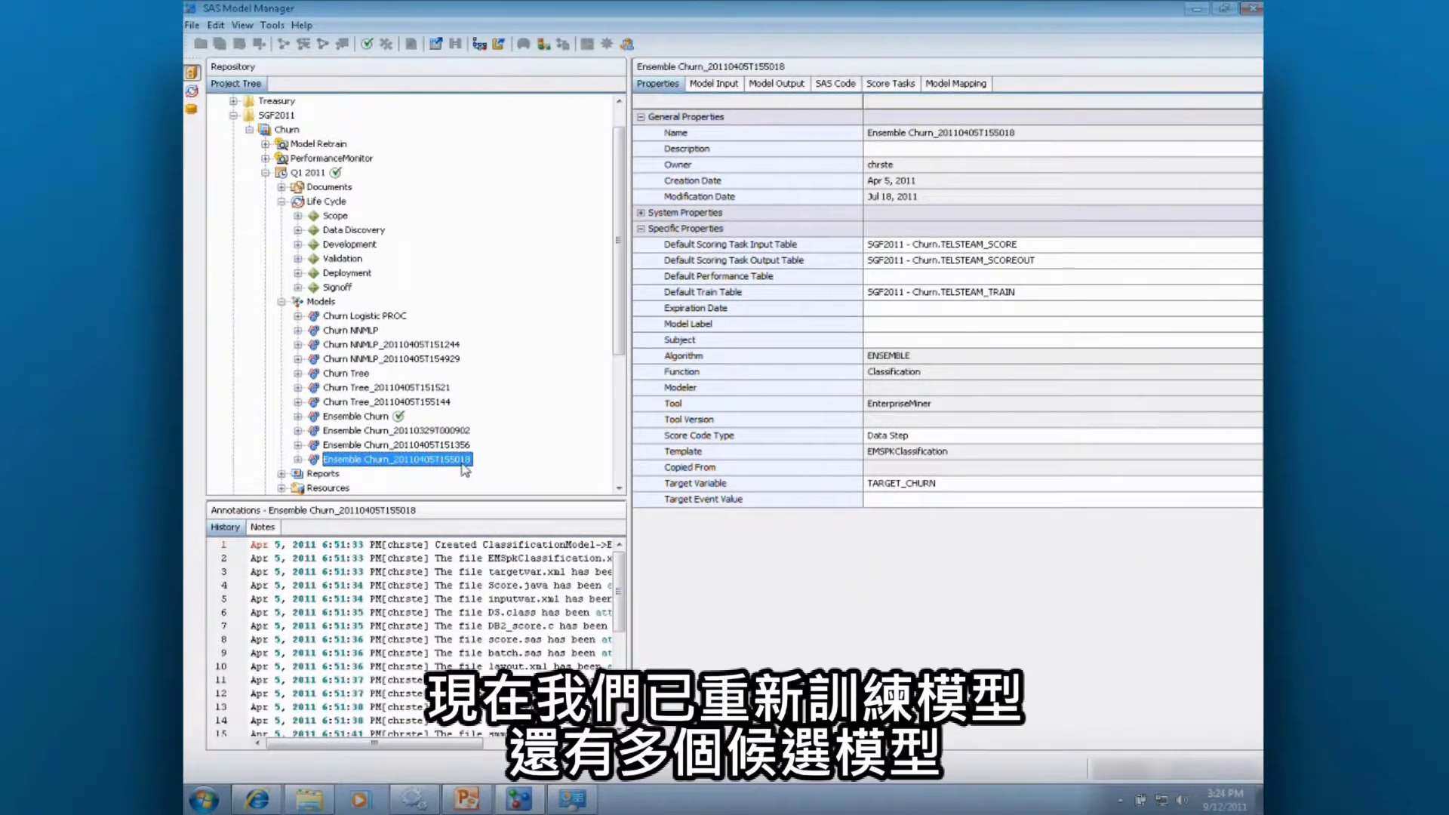
{"action": "left_click", "coordinate": [282, 302]}
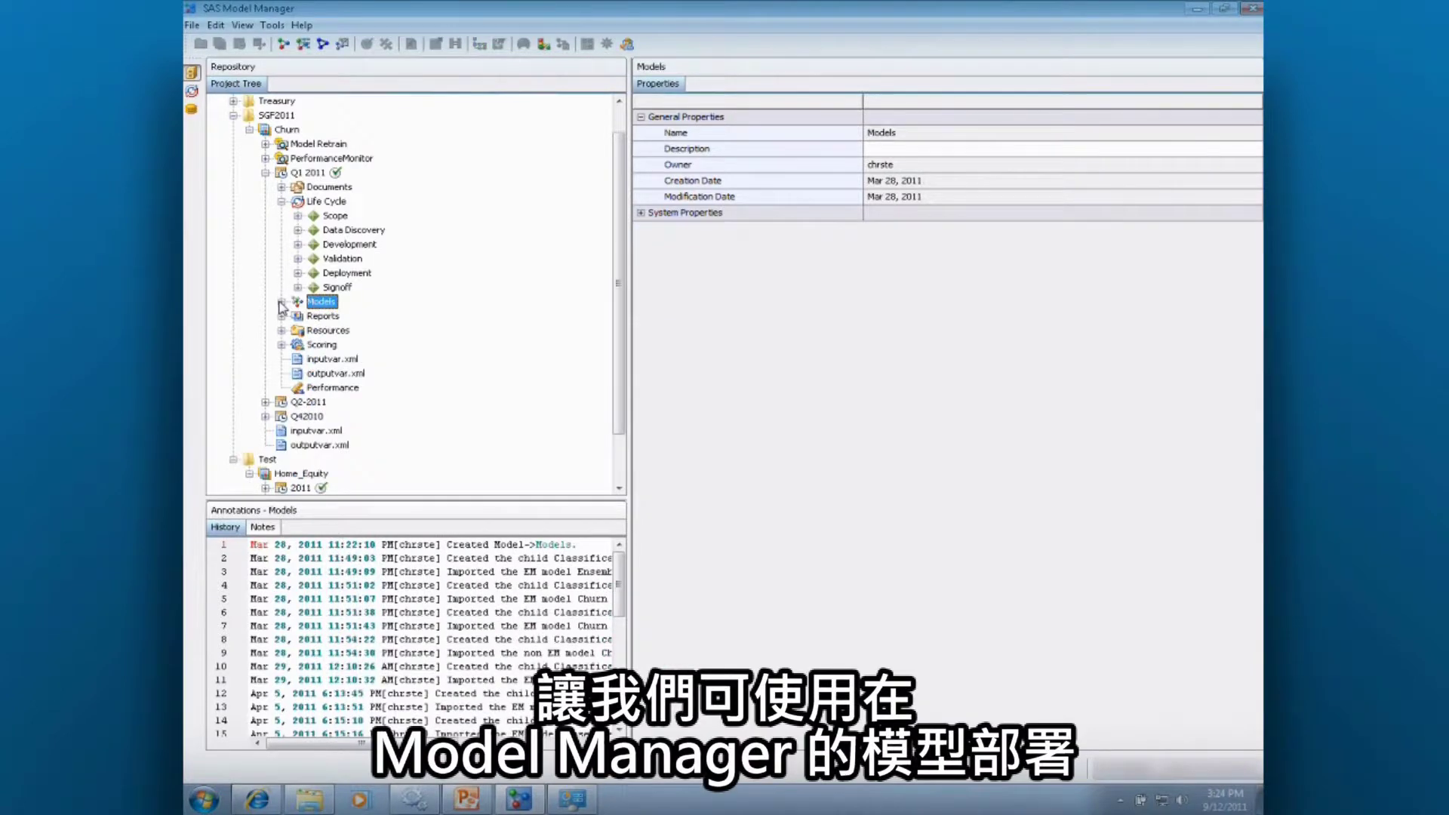
{"action": "right_click", "coordinate": [328, 305]}
{"action": "mouse_move", "coordinate": [406, 318]}
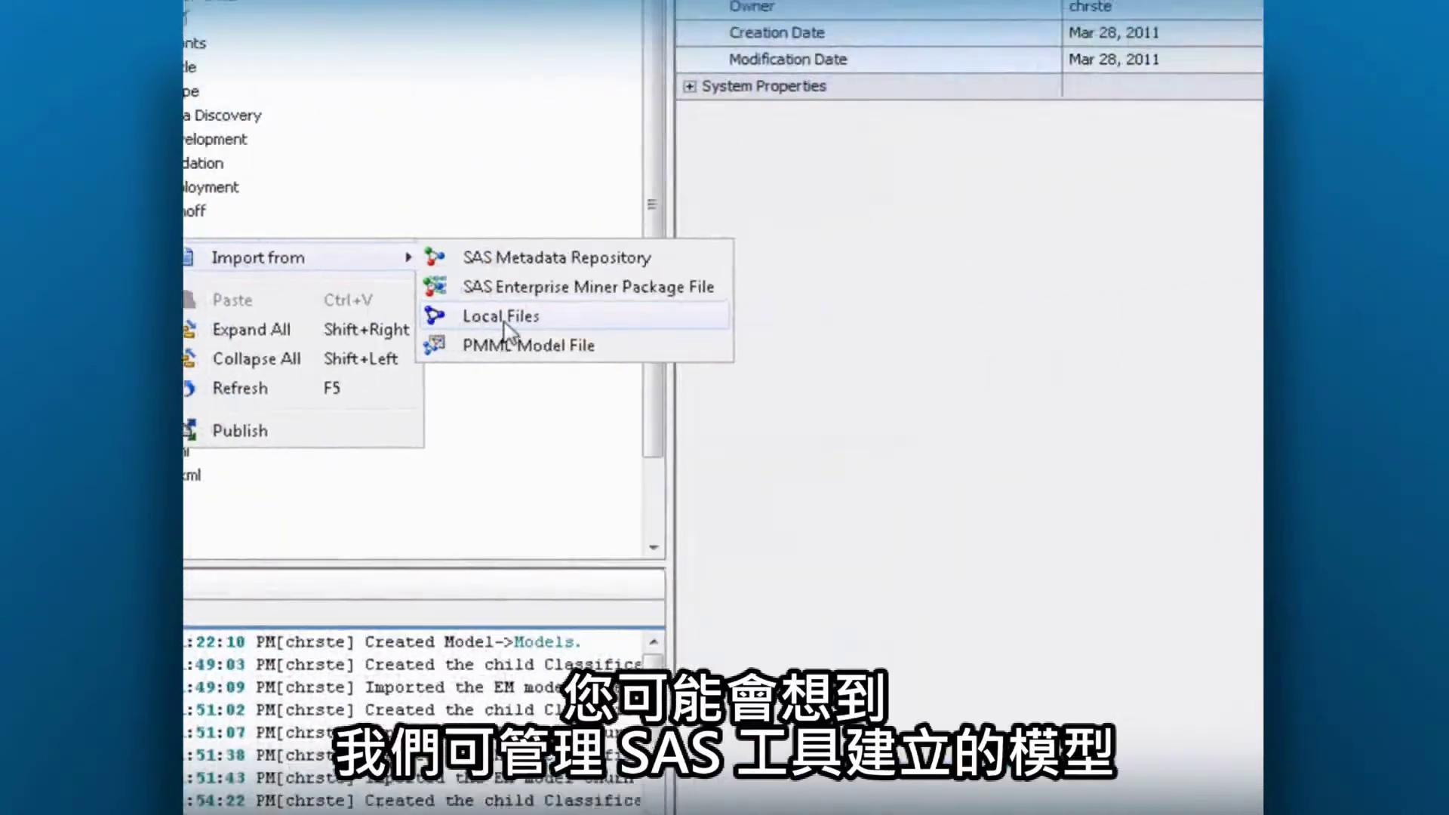
{"action": "left_click", "coordinate": [505, 321]}
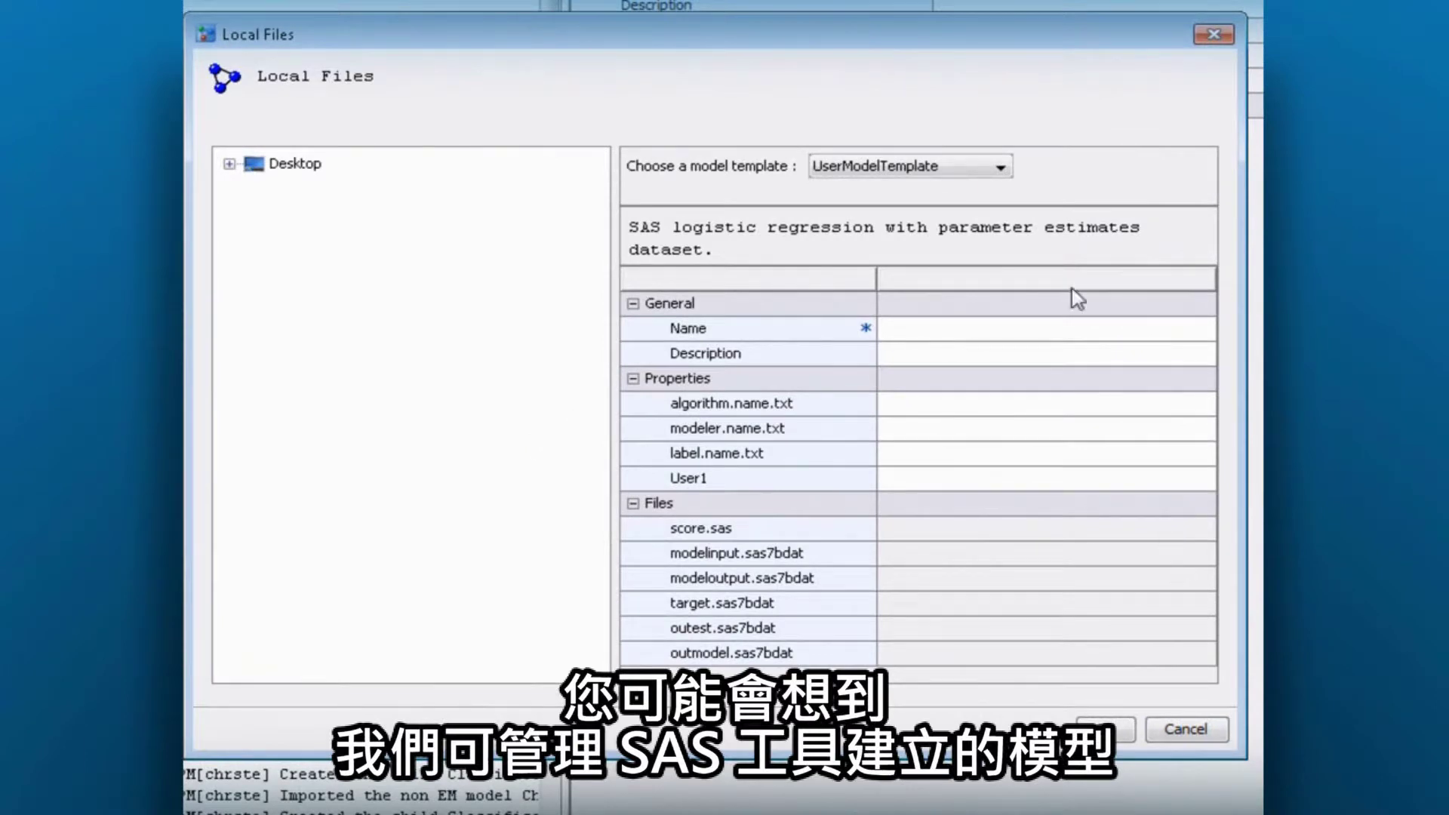
{"action": "left_click", "coordinate": [1000, 168]}
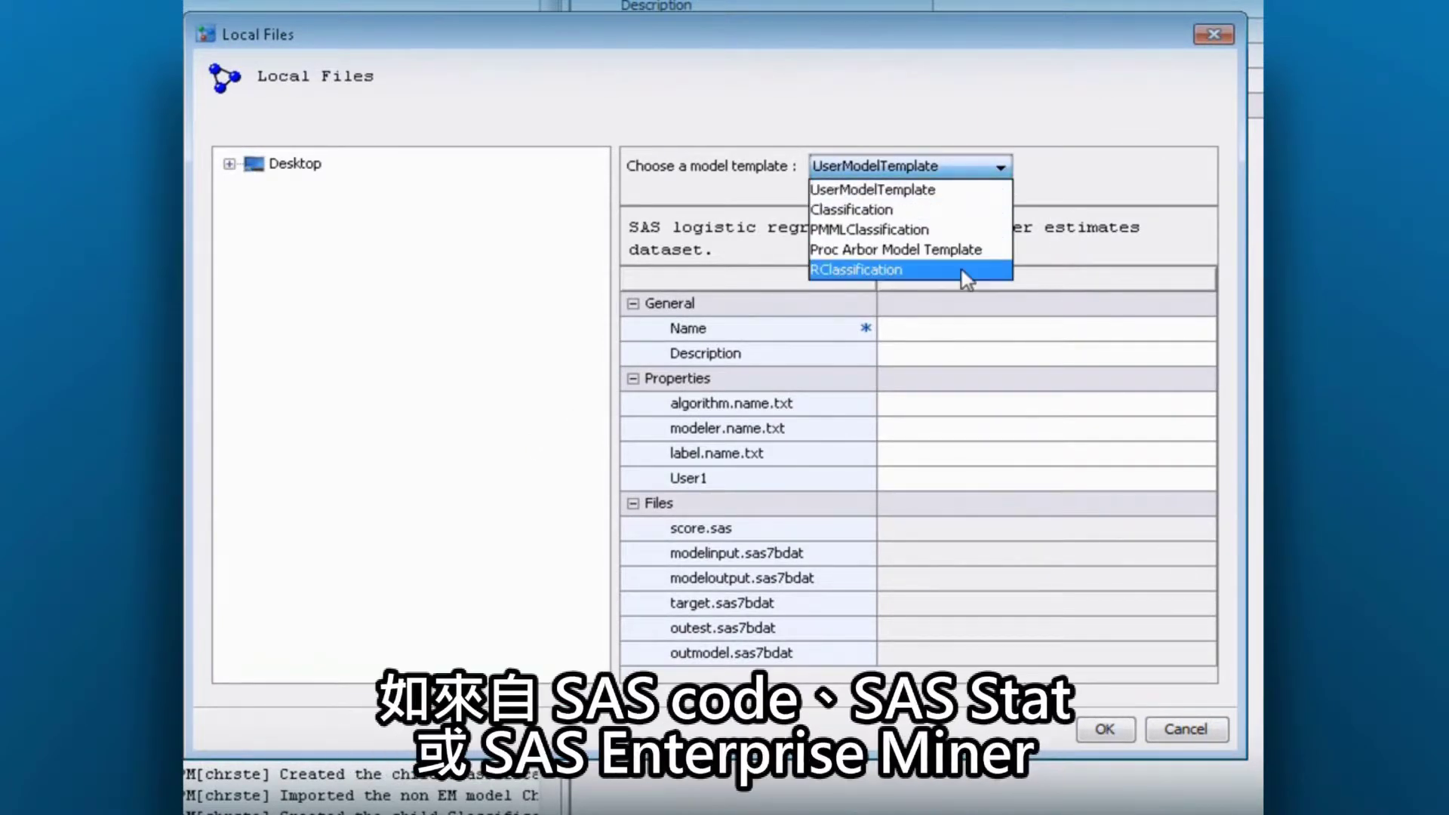
{"action": "left_click", "coordinate": [967, 276]}
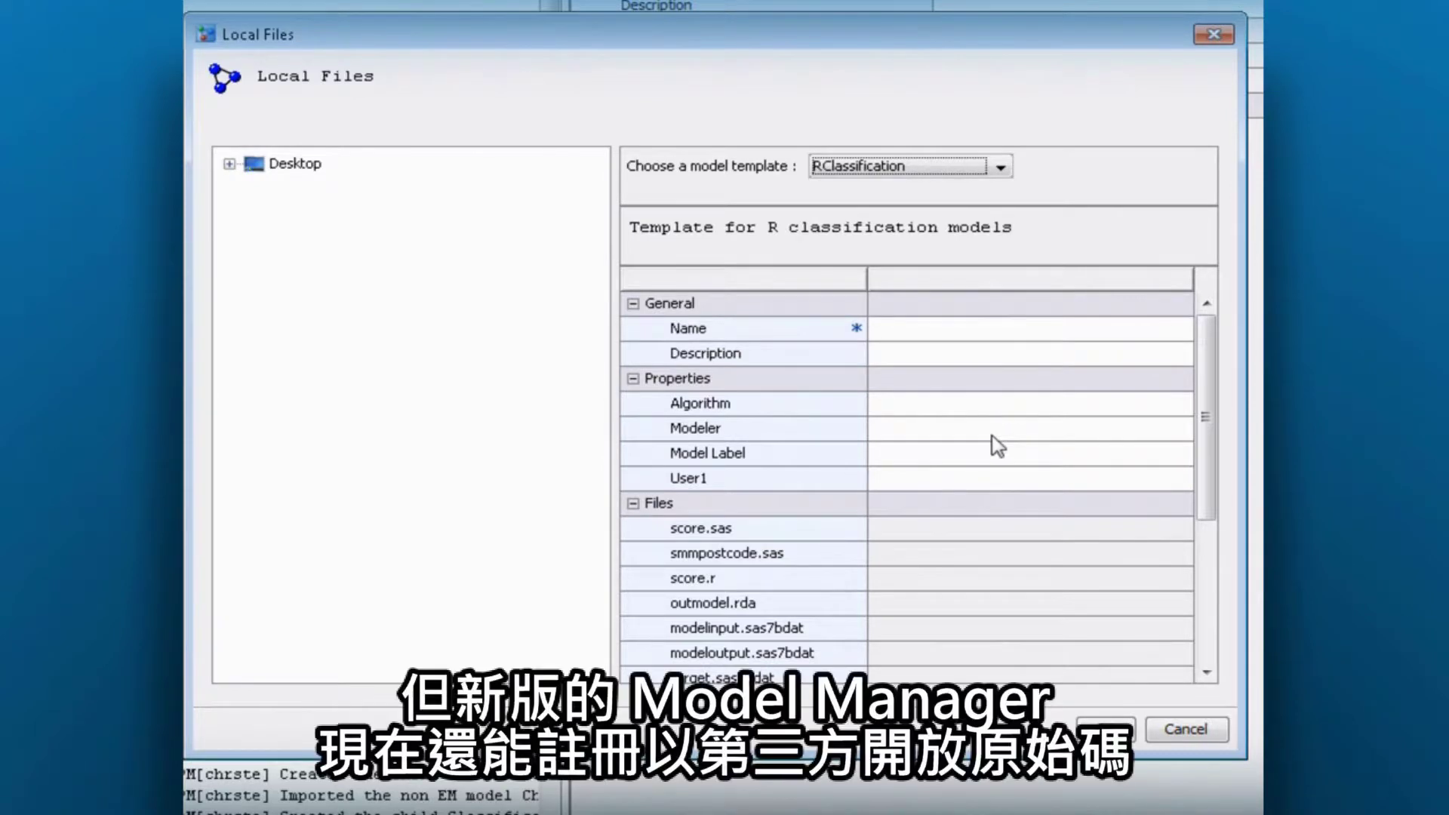
{"action": "left_click", "coordinate": [1206, 672]}
{"action": "left_click", "coordinate": [1206, 672]}
{"action": "left_click", "coordinate": [1206, 672]}
{"action": "left_click", "coordinate": [1205, 672]}
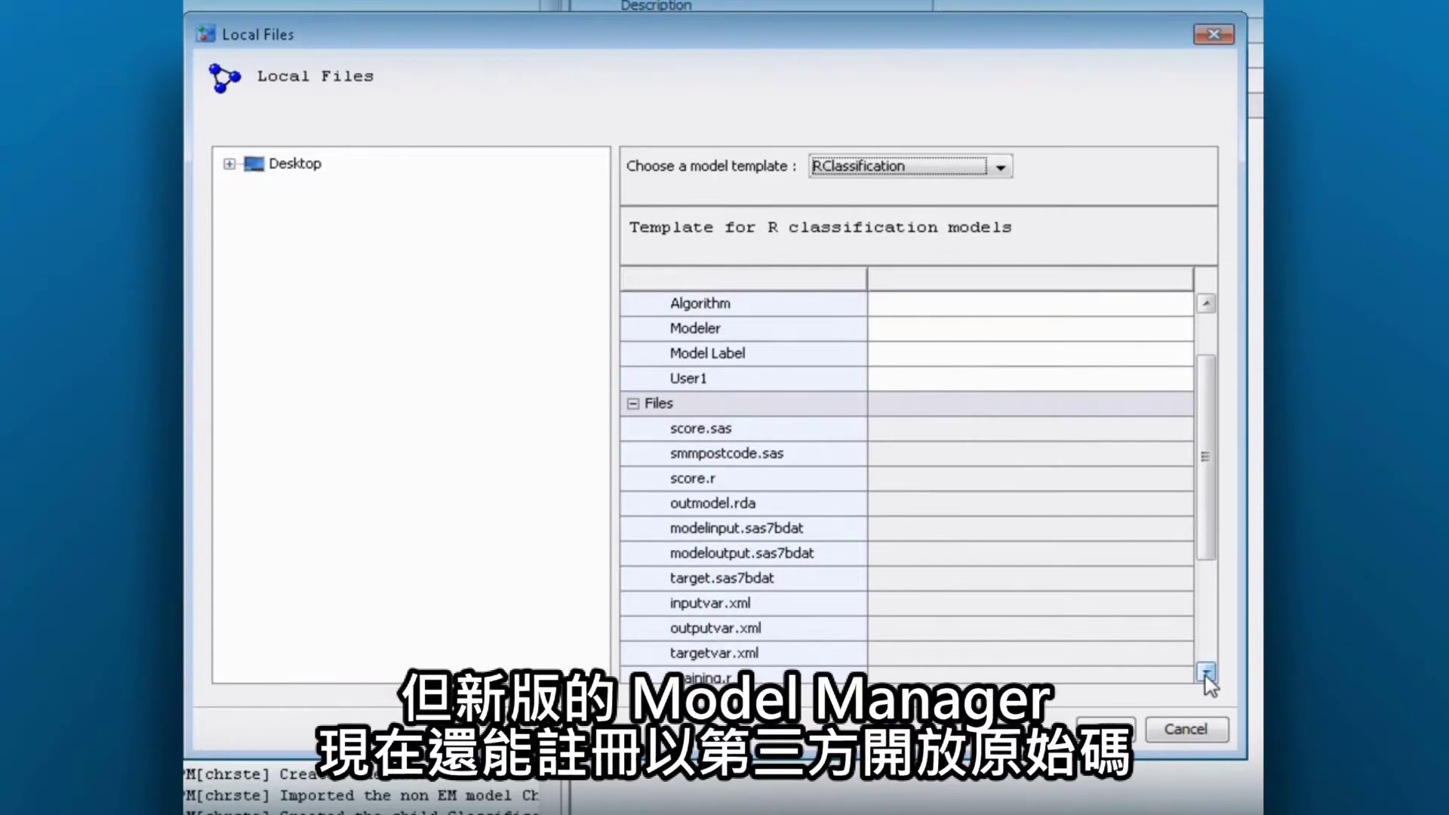
{"action": "left_click", "coordinate": [1205, 672]}
{"action": "left_click", "coordinate": [1206, 672]}
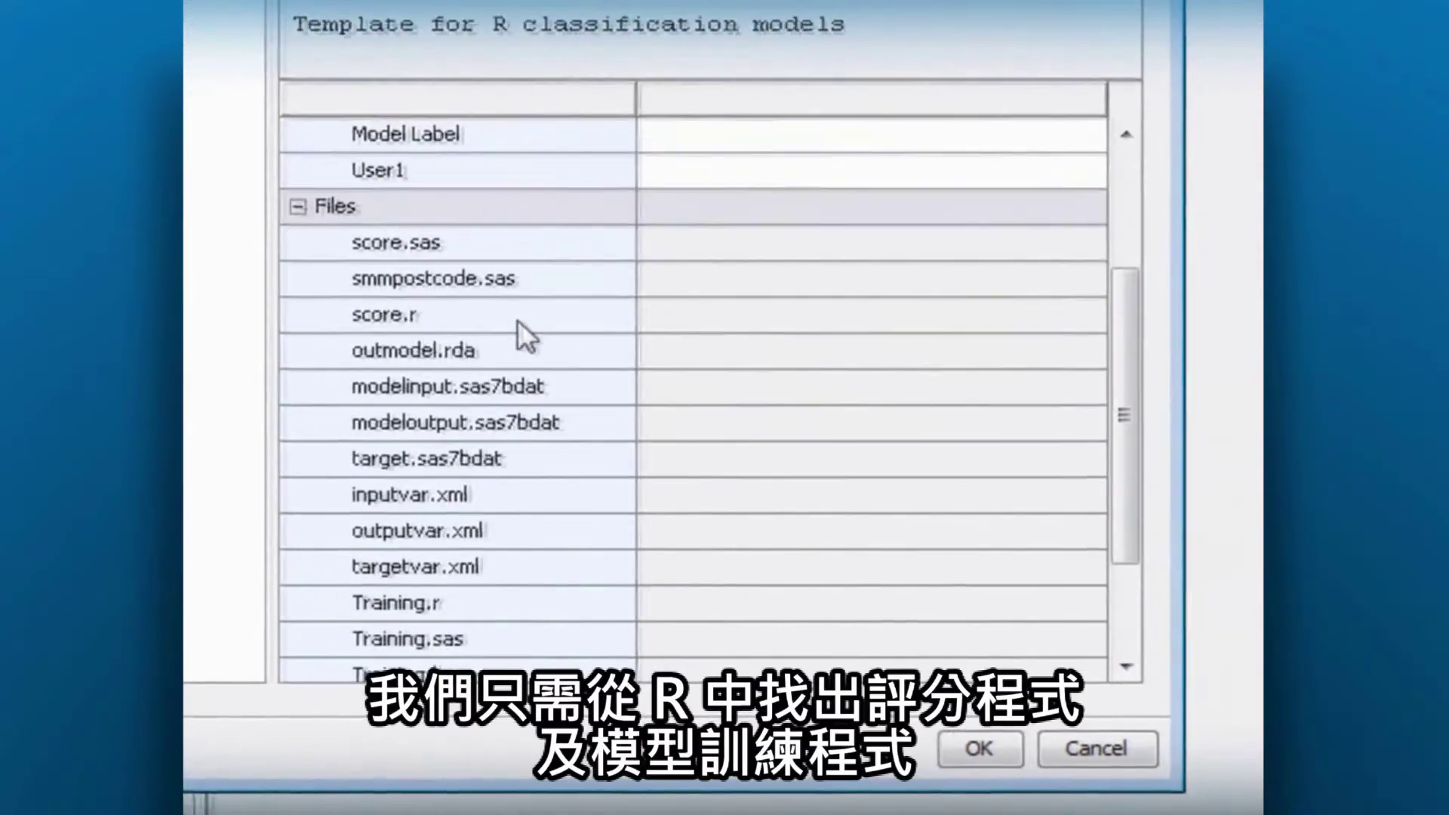
{"action": "left_click", "coordinate": [518, 318]}
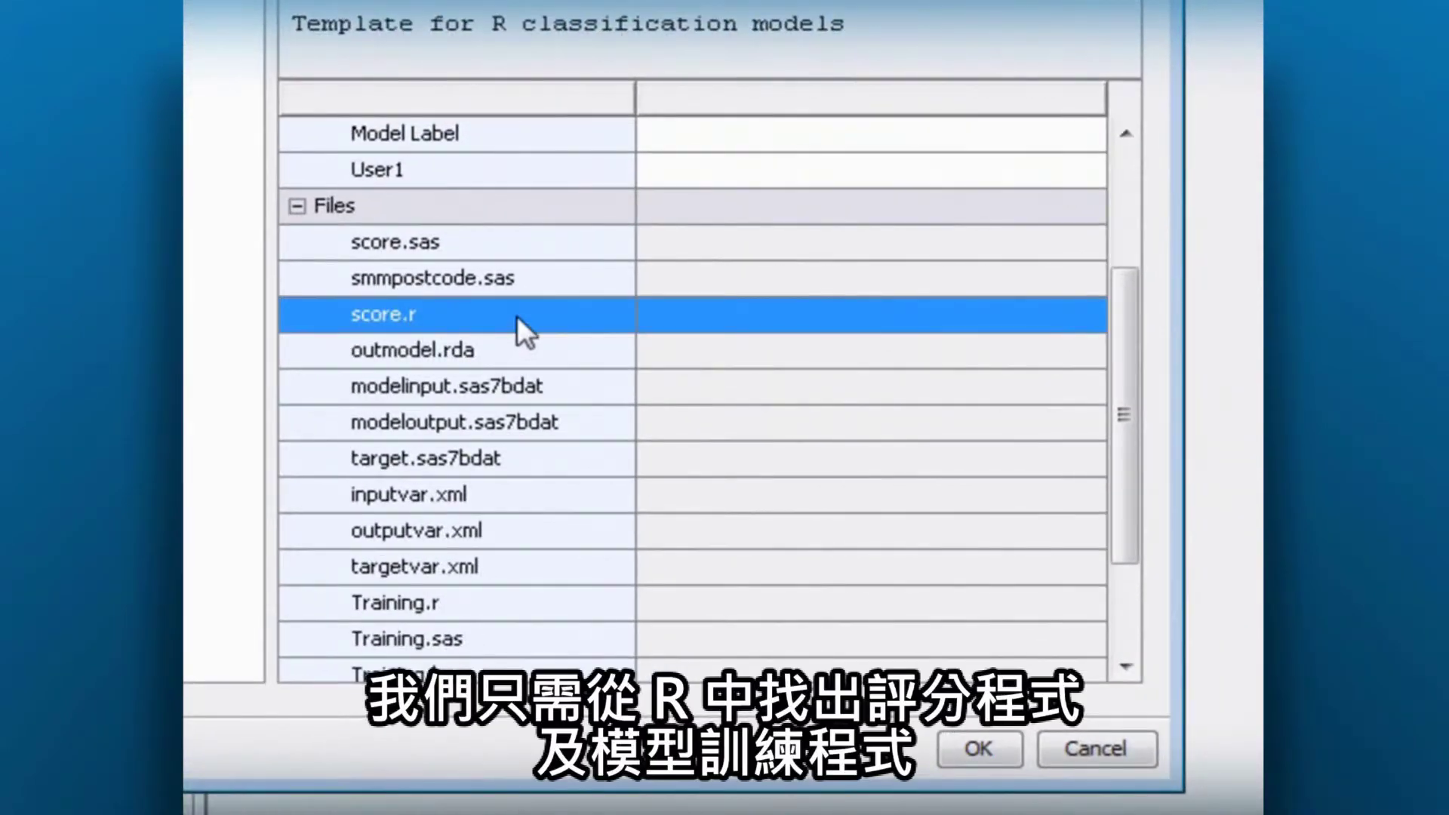
{"action": "left_click", "coordinate": [519, 607], "text": "ctrl"}
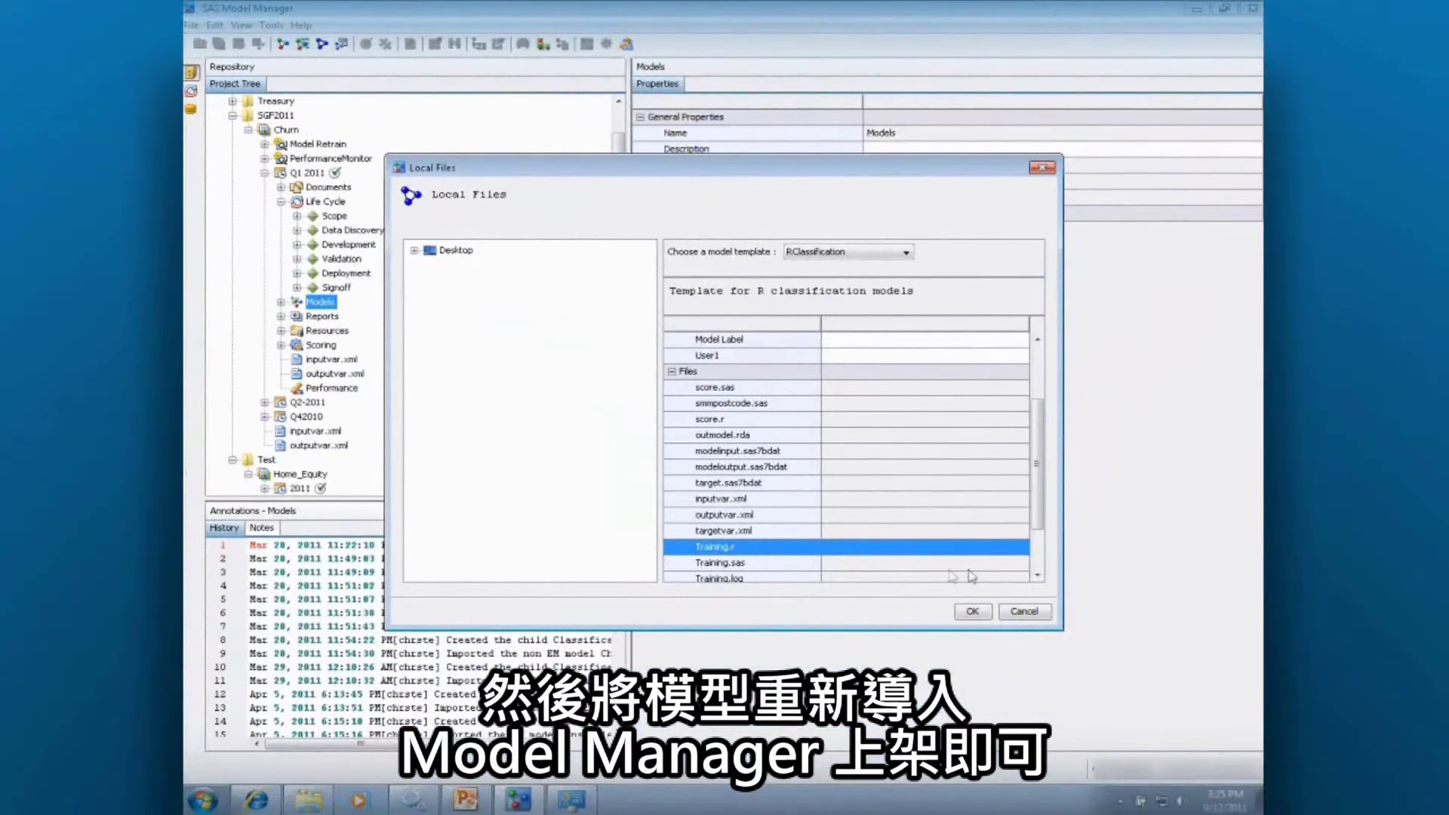
{"action": "left_click", "coordinate": [1025, 612]}
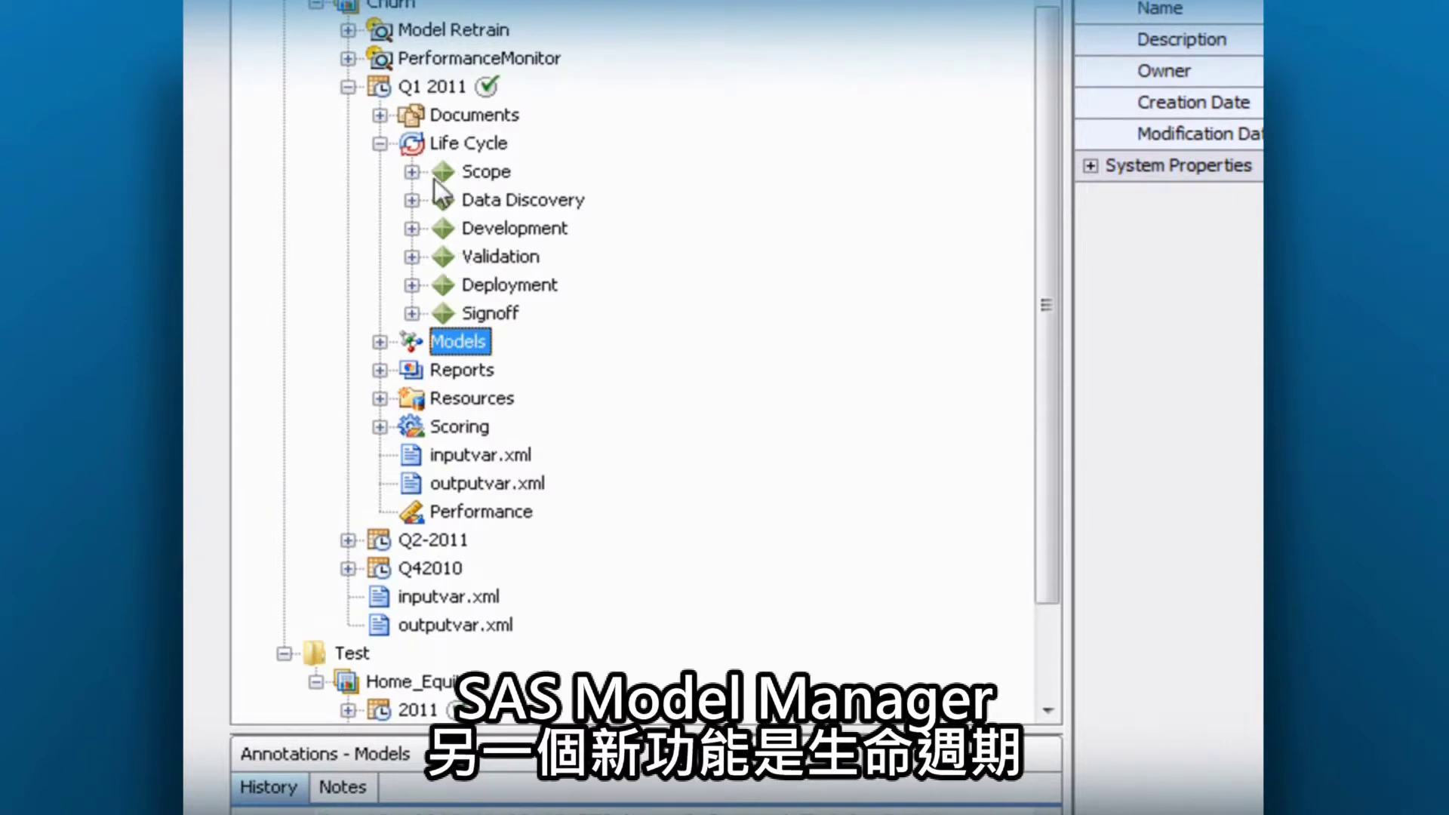
Inspect the Scope stage's Define Objective task and its status values, then view Project Plan's properties.
{"action": "left_click", "coordinate": [412, 172]}
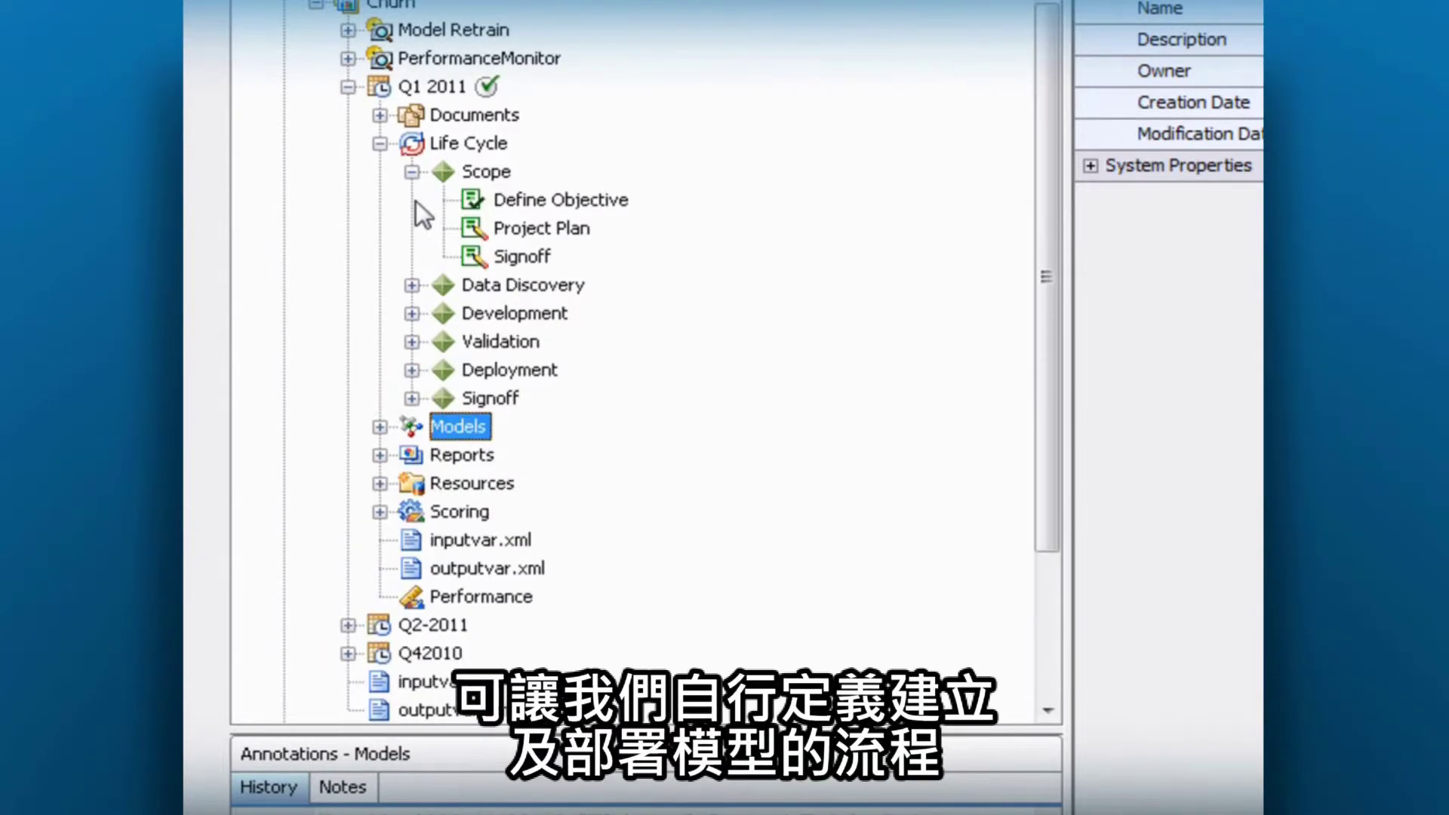
{"action": "left_click", "coordinate": [550, 202]}
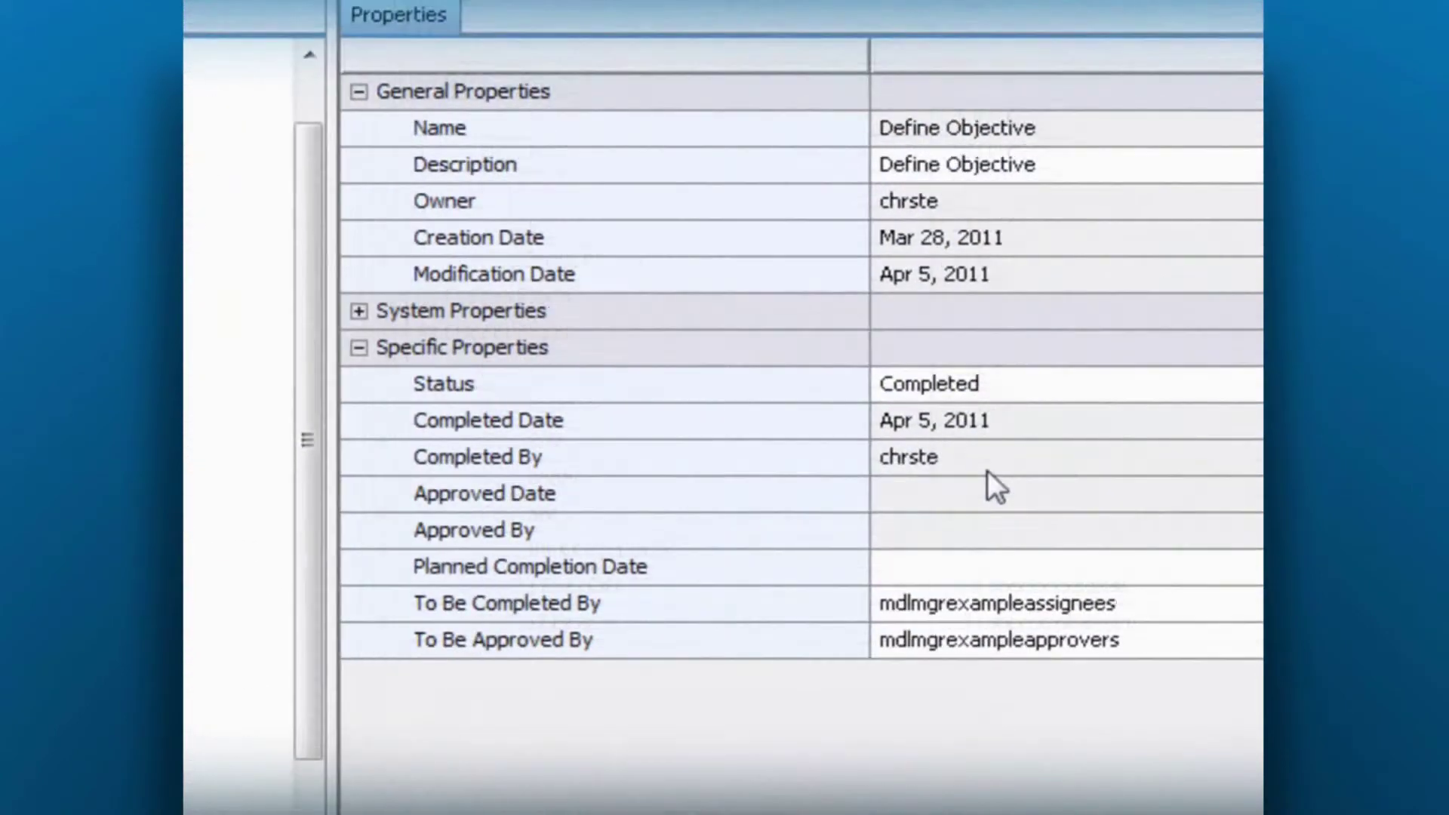
{"action": "left_click", "coordinate": [881, 492]}
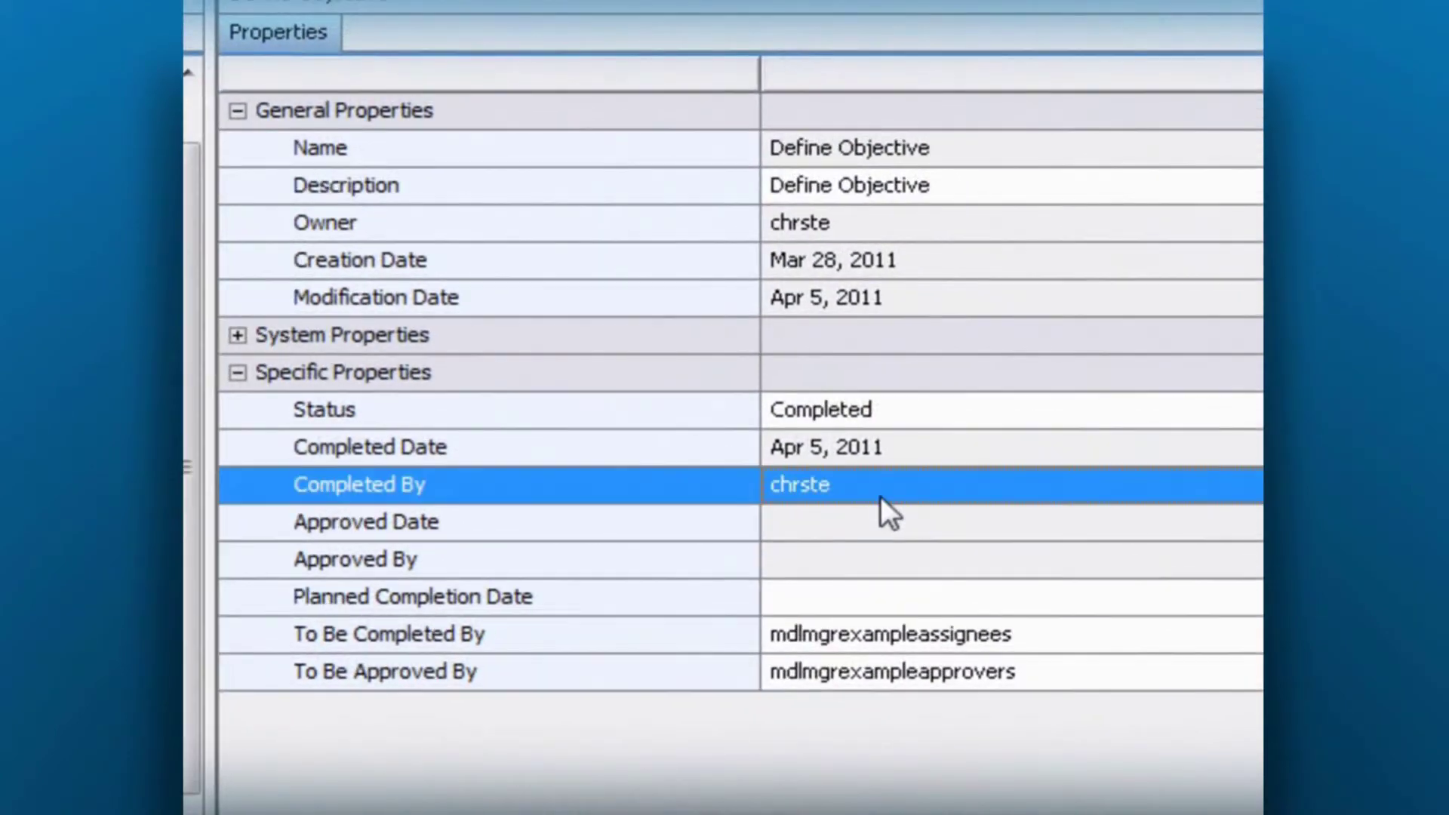
{"action": "left_click", "coordinate": [926, 456]}
{"action": "left_click", "coordinate": [928, 414]}
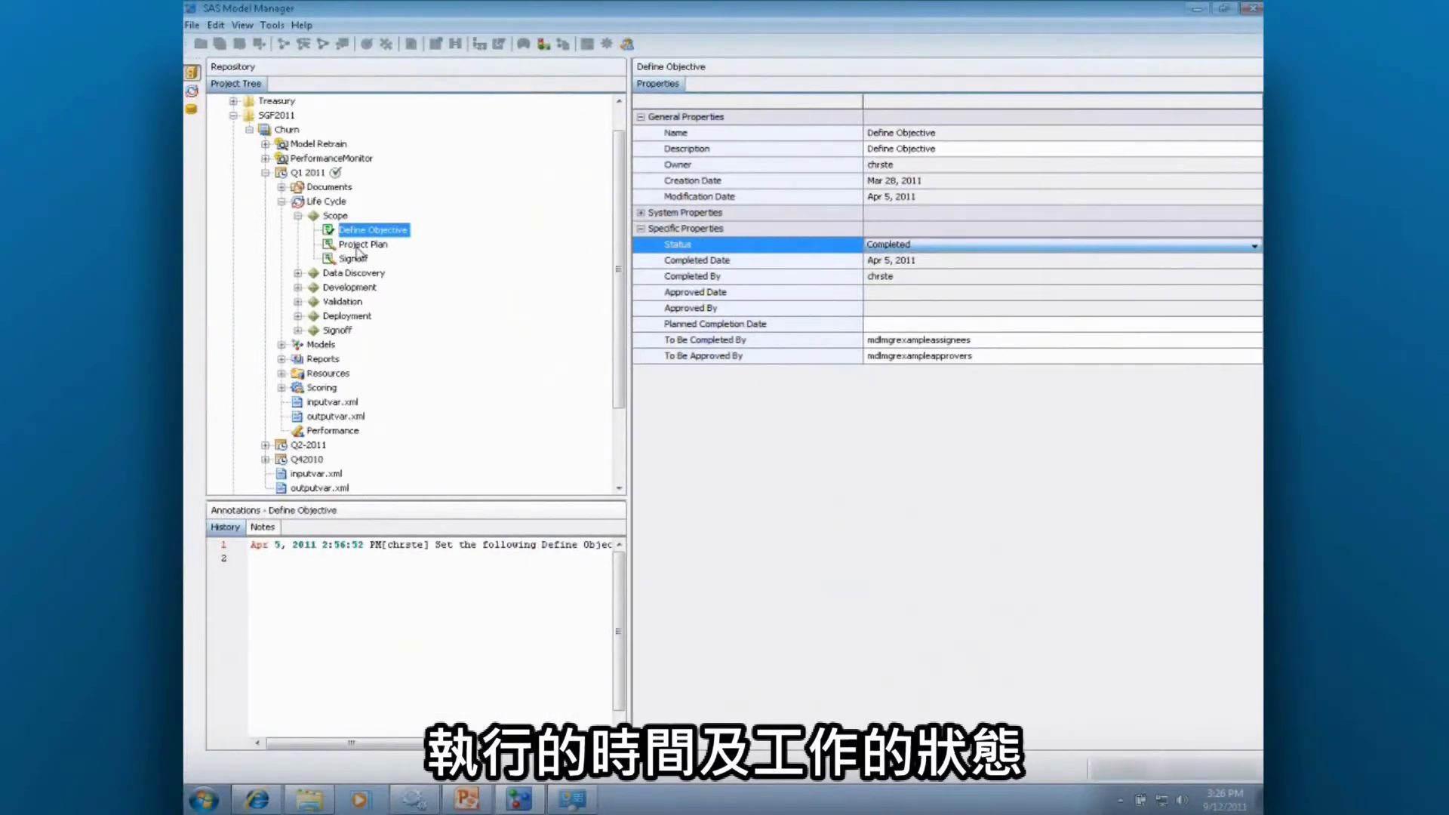
{"action": "left_click", "coordinate": [364, 245]}
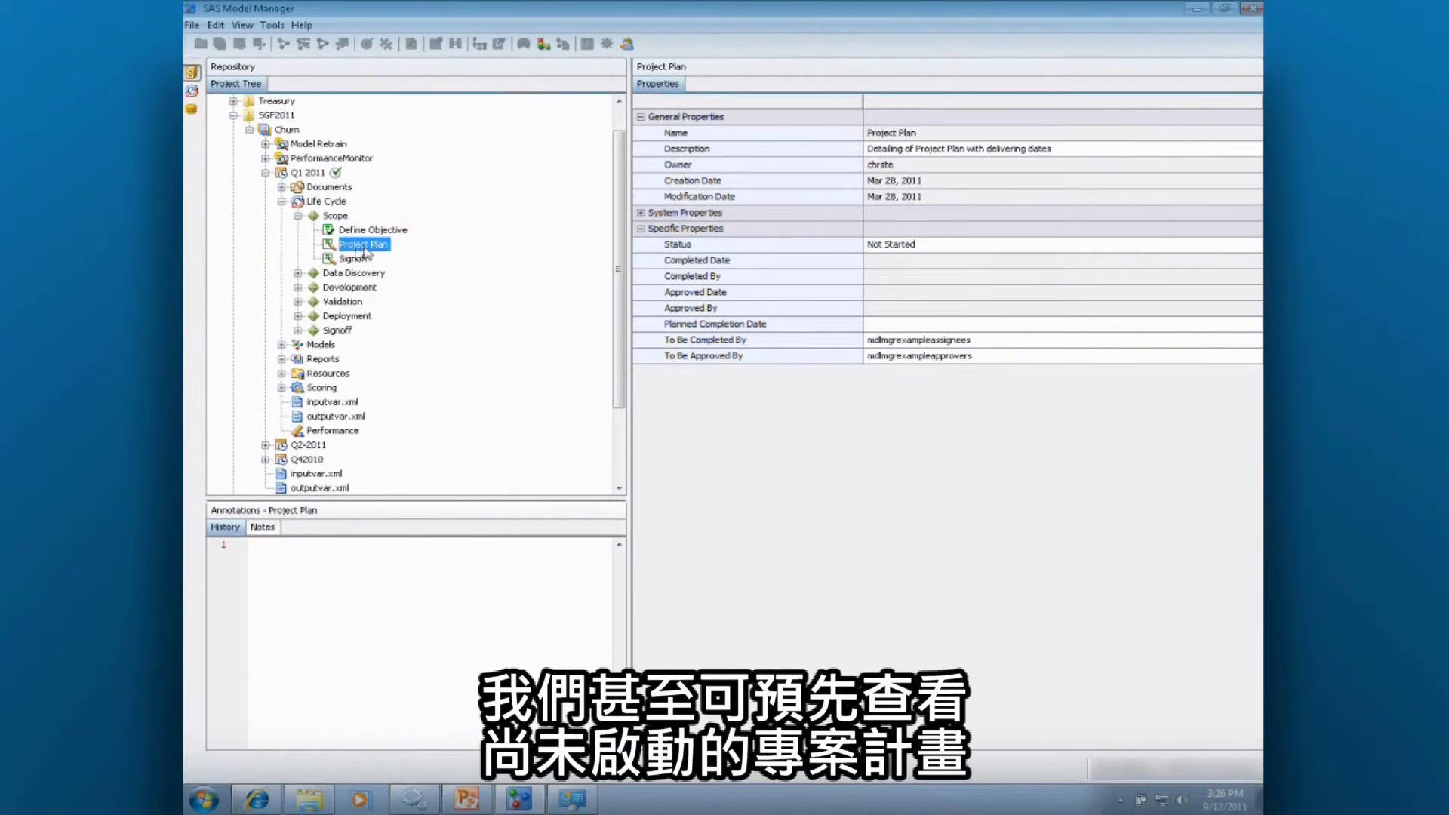